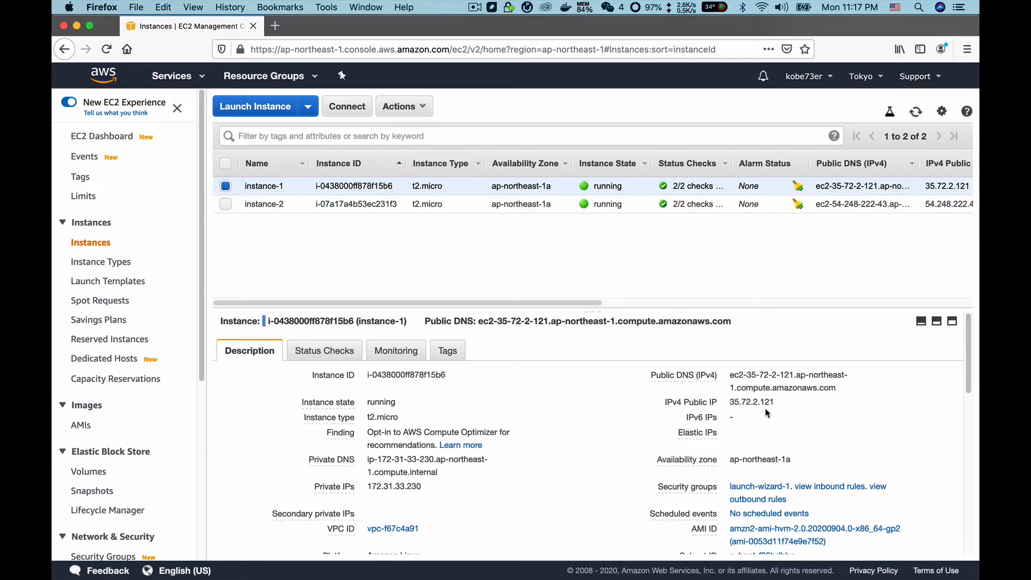
Step: Copy instance-1's IPv4 public IP and open it in a new browser tab to check its web page
left_click(785, 404)
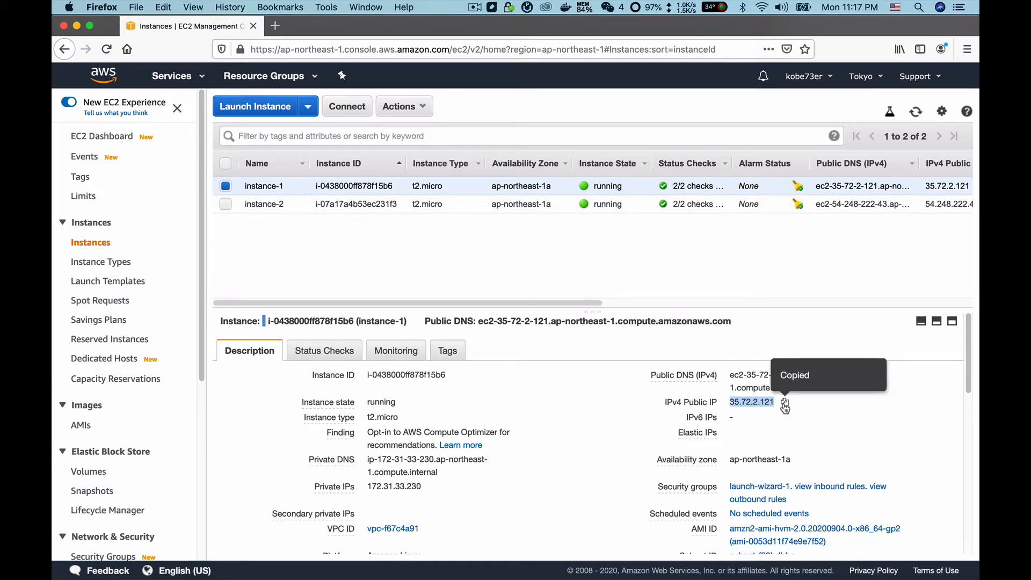
left_click(279, 26)
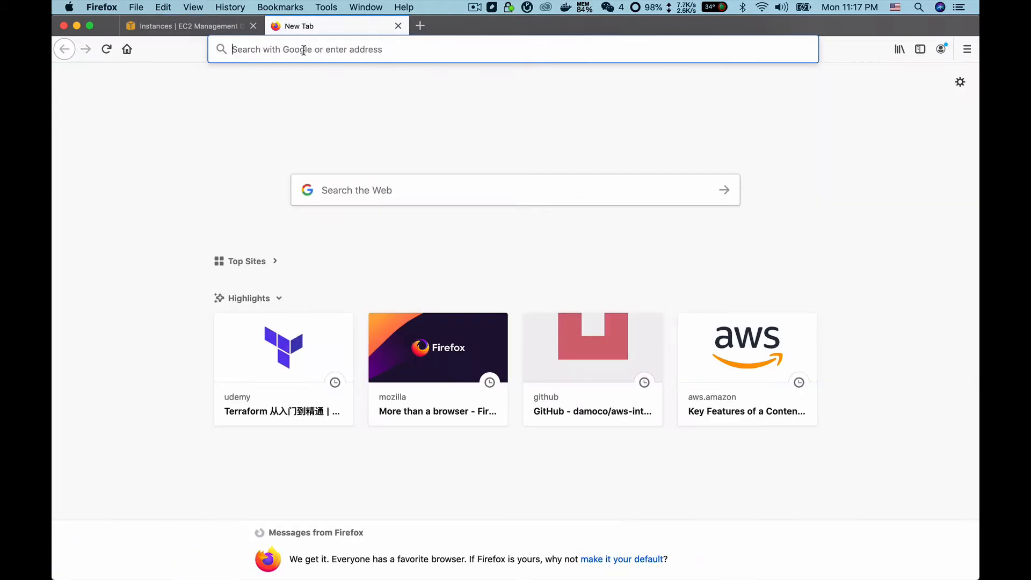
left_click(300, 49)
key("super+v")
key("Return")
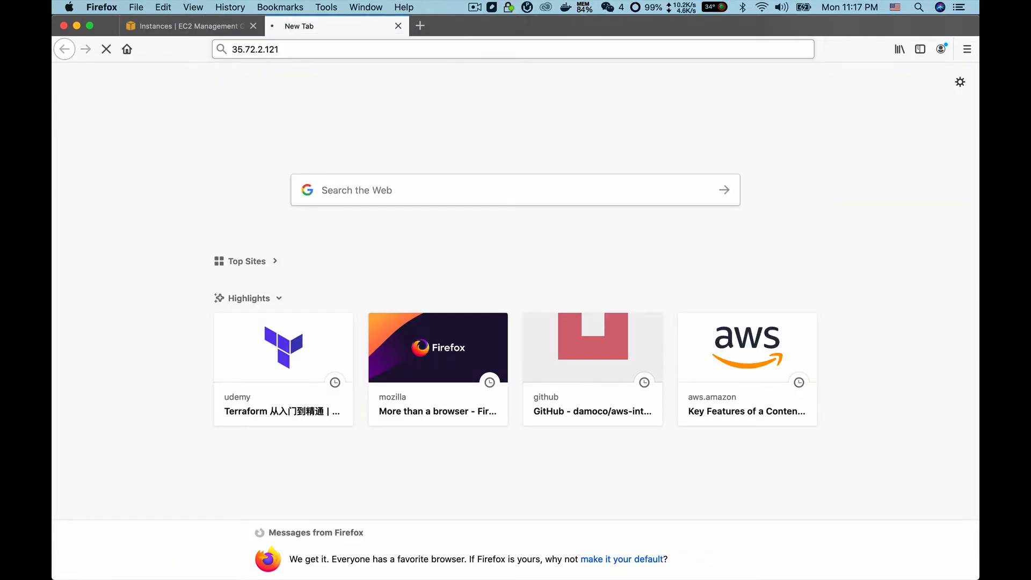
left_click_drag(344, 77, 74, 71)
left_click(145, 91)
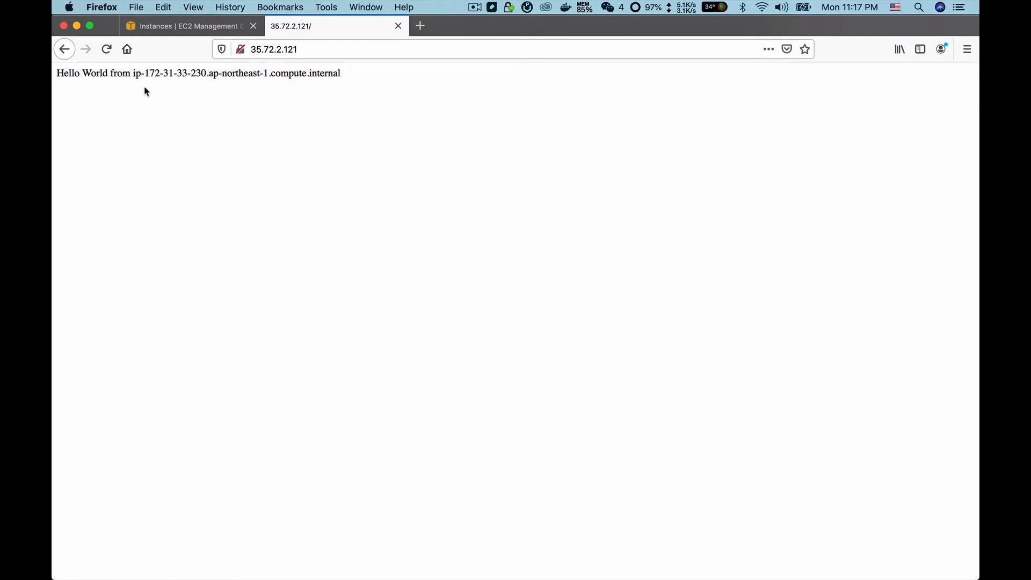
Step: Copy instance-2's IPv4 public IP from the EC2 console and load it in another new tab to check its response
left_click(179, 26)
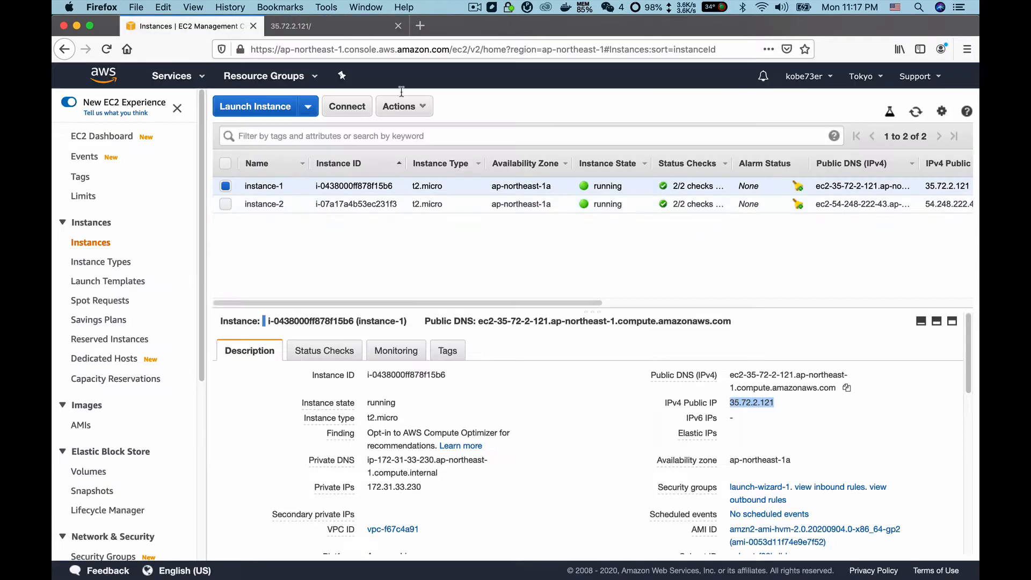
left_click(262, 204)
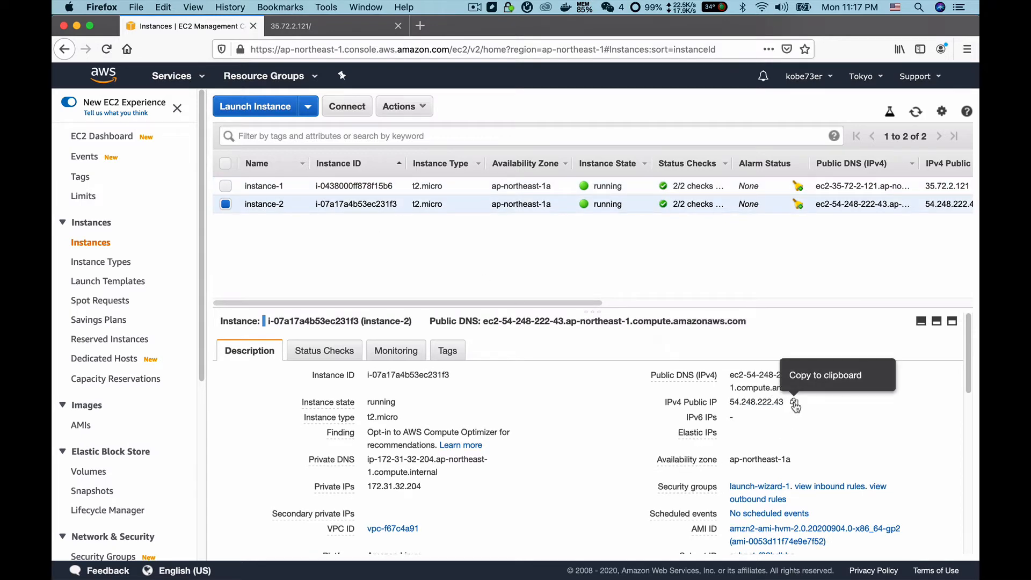
left_click(795, 403)
left_click(420, 26)
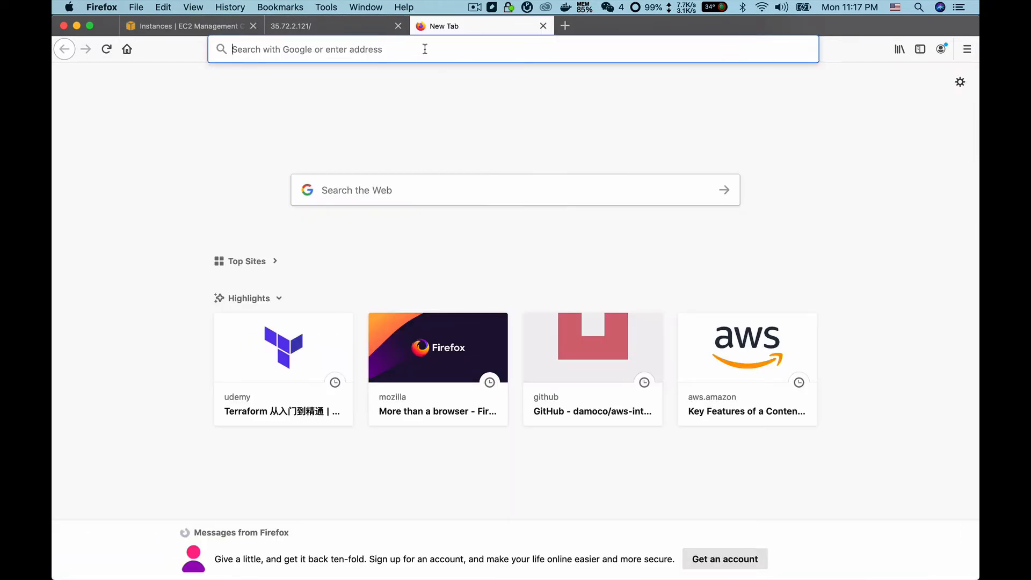
key("super+v")
key("Return")
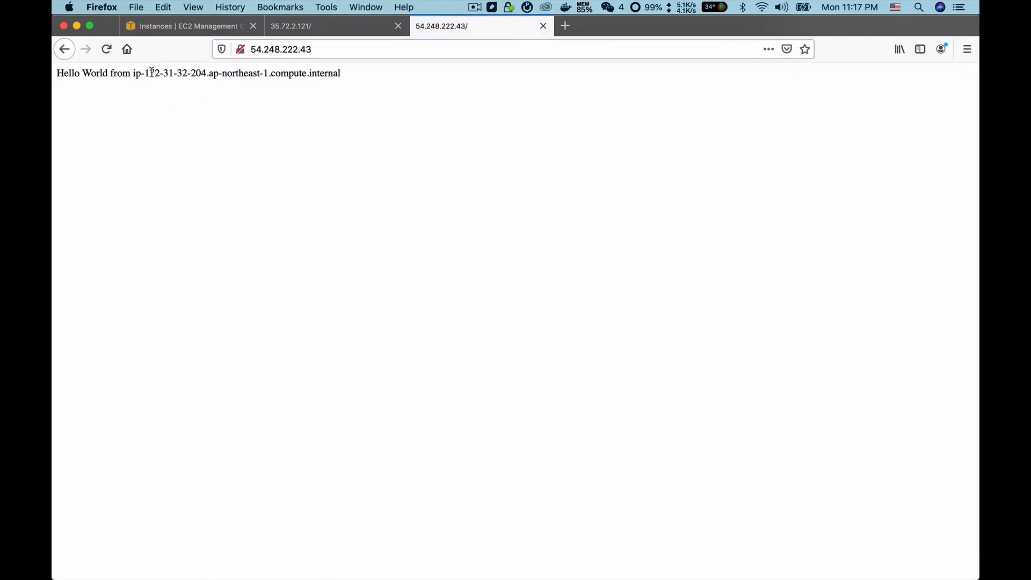
left_click_drag(144, 73, 210, 72)
Step: Return to the EC2 console and start creating a Classic Load Balancer from the Load Balancers page
key("ctrl+shift+Tab")
key("ctrl+shift+Tab")
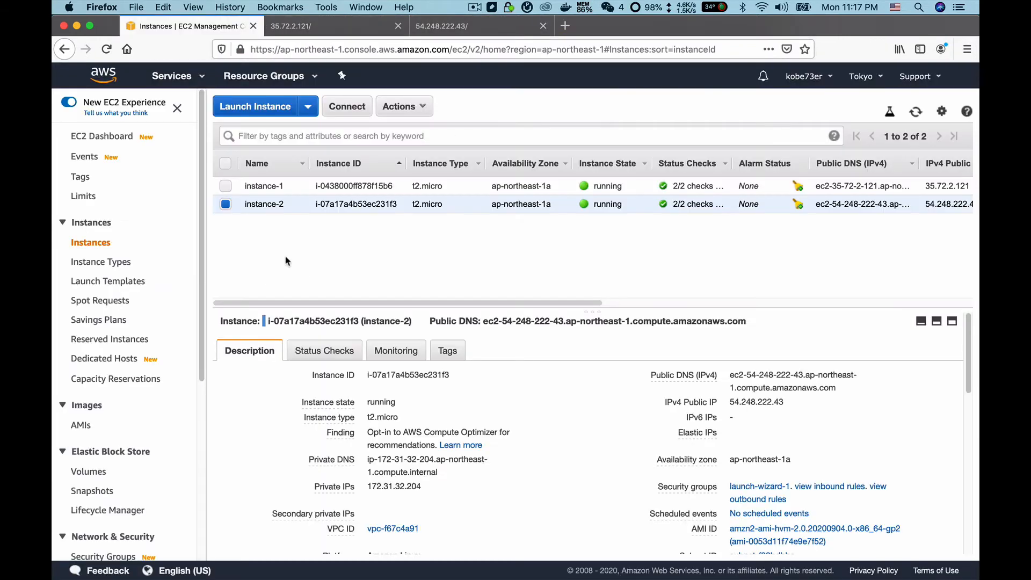
scroll(144, 424, "down", 4)
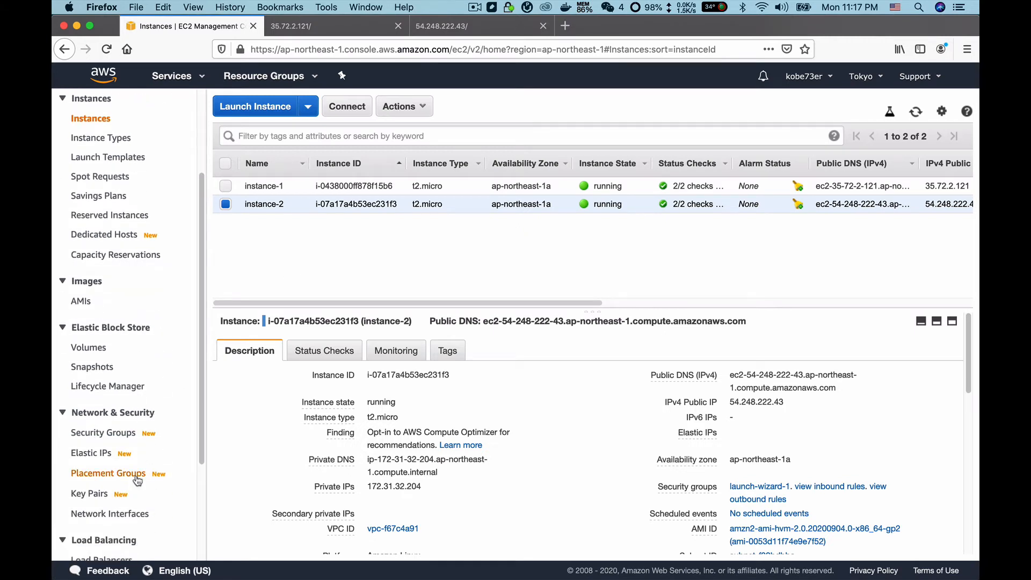
scroll(140, 472, "down", 3)
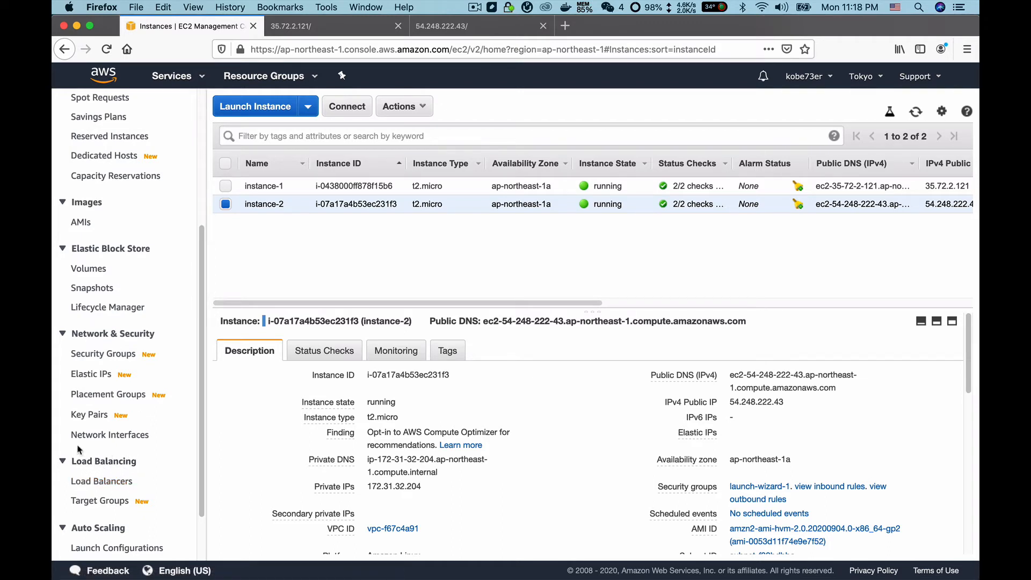
left_click(96, 484)
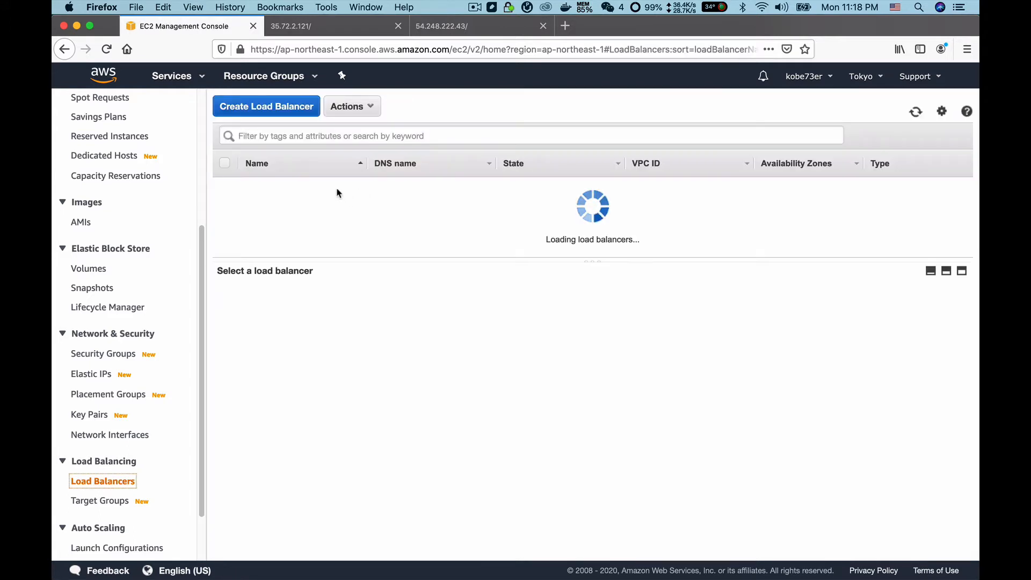
left_click(272, 119)
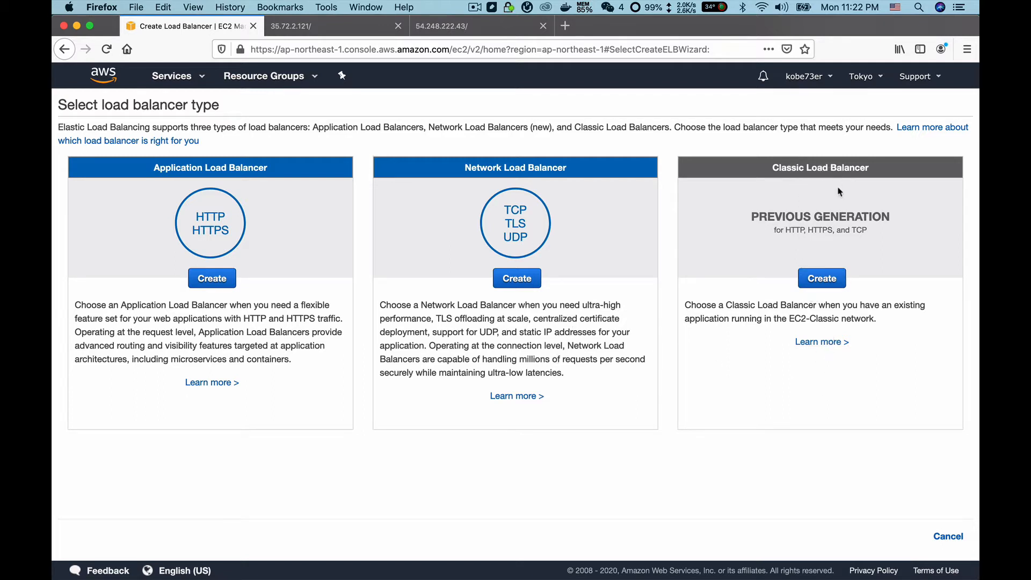
left_click(830, 283)
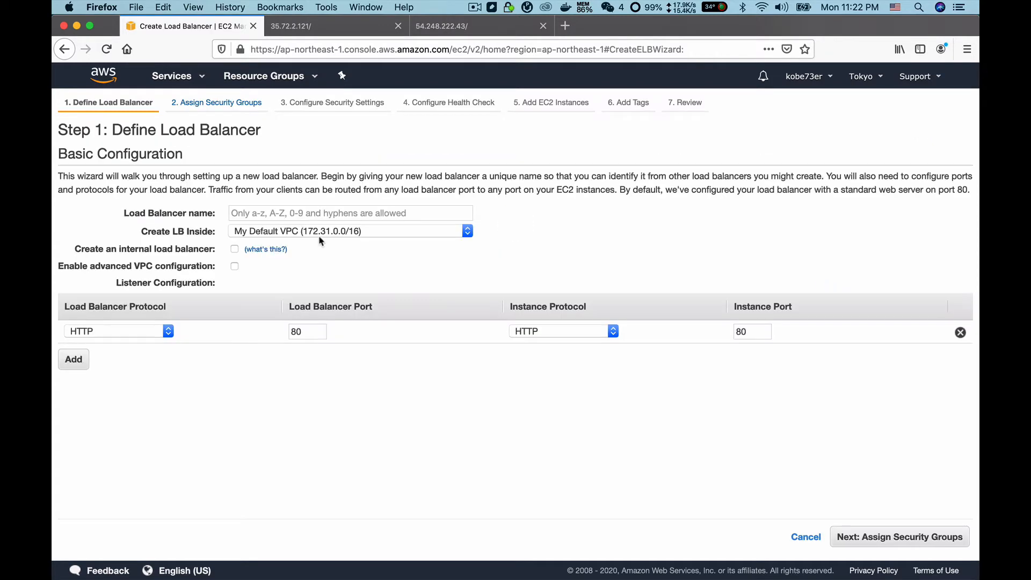
Step: Name the load balancer CLB-demo, keep the default VPC and HTTP port 80 listener, and continue to security group assignment
left_click(273, 214)
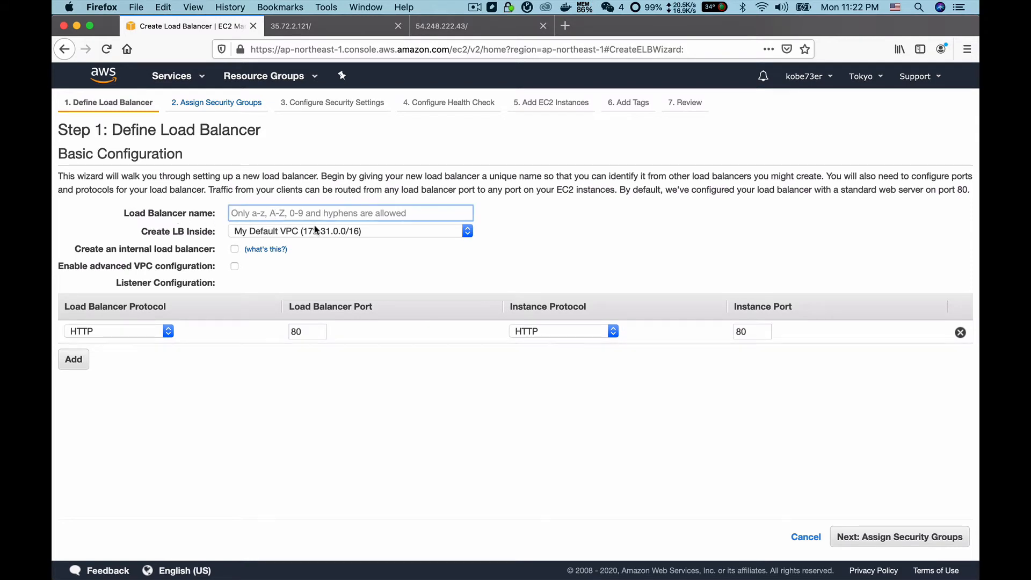
type("CLB-demo")
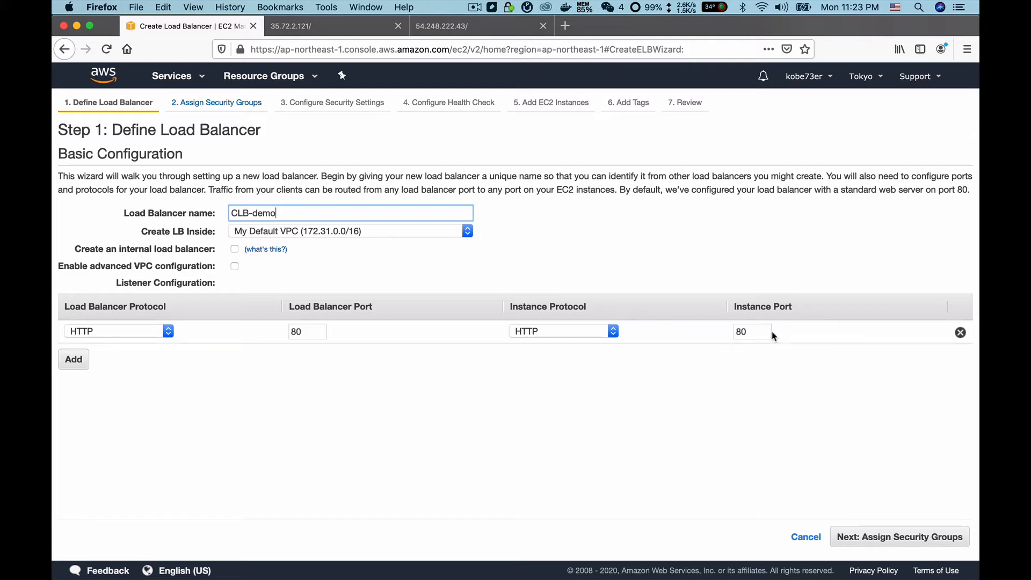
left_click(743, 397)
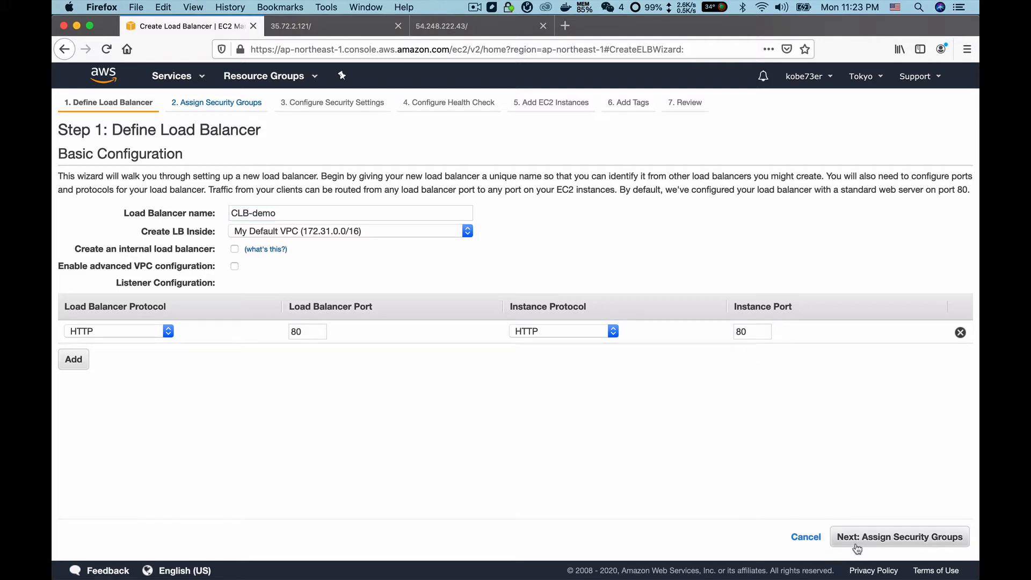
left_click(885, 546)
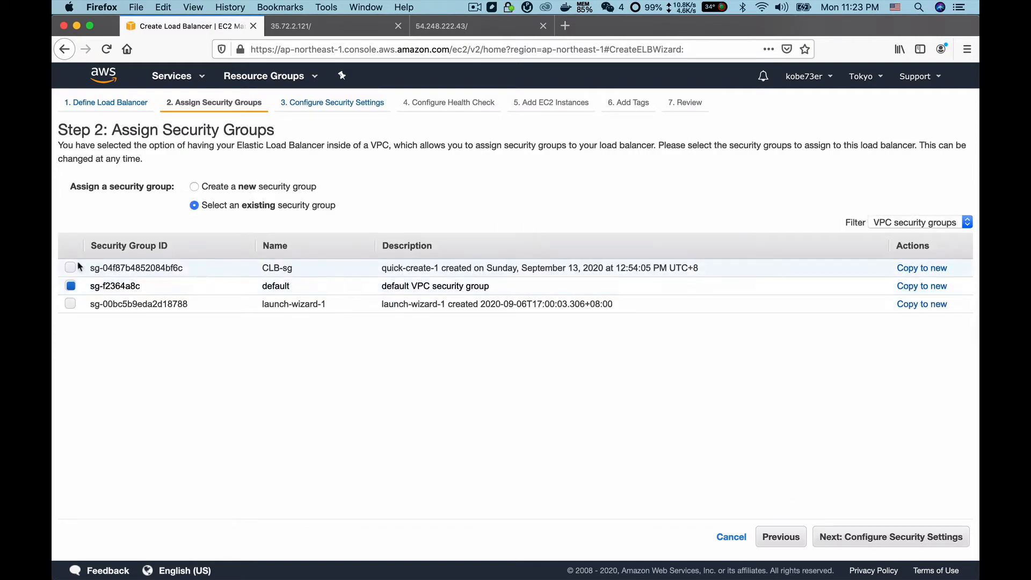
Step: Assign the existing CLB-sg security group instead of default and proceed past the security settings to the health check
left_click(71, 268)
left_click(70, 286)
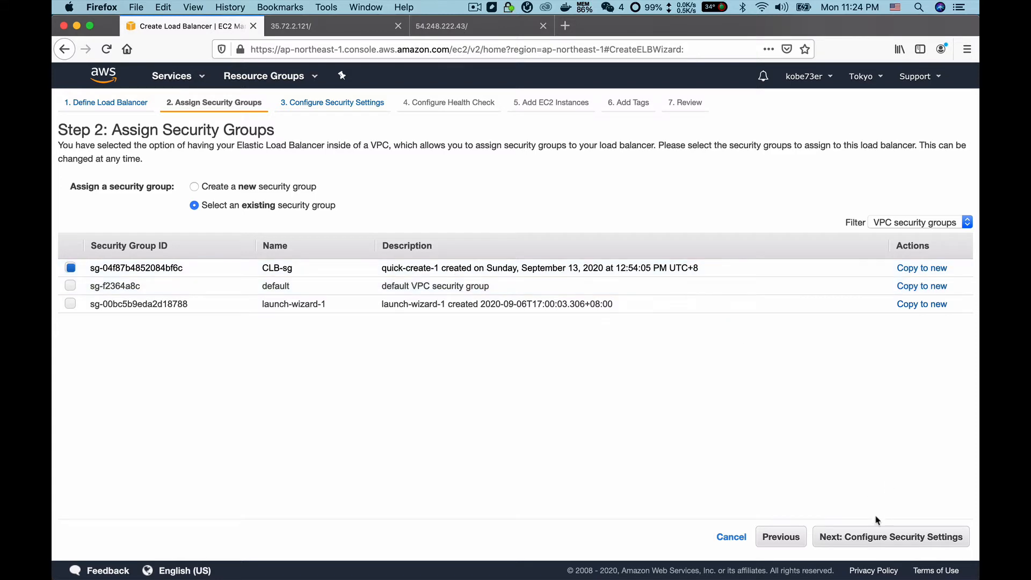
left_click(840, 548)
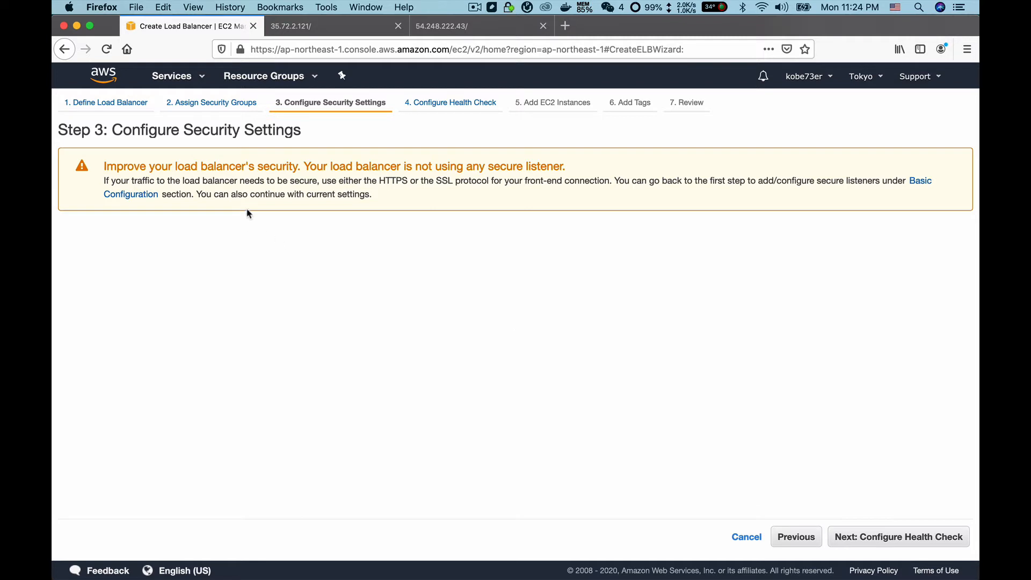
left_click(894, 544)
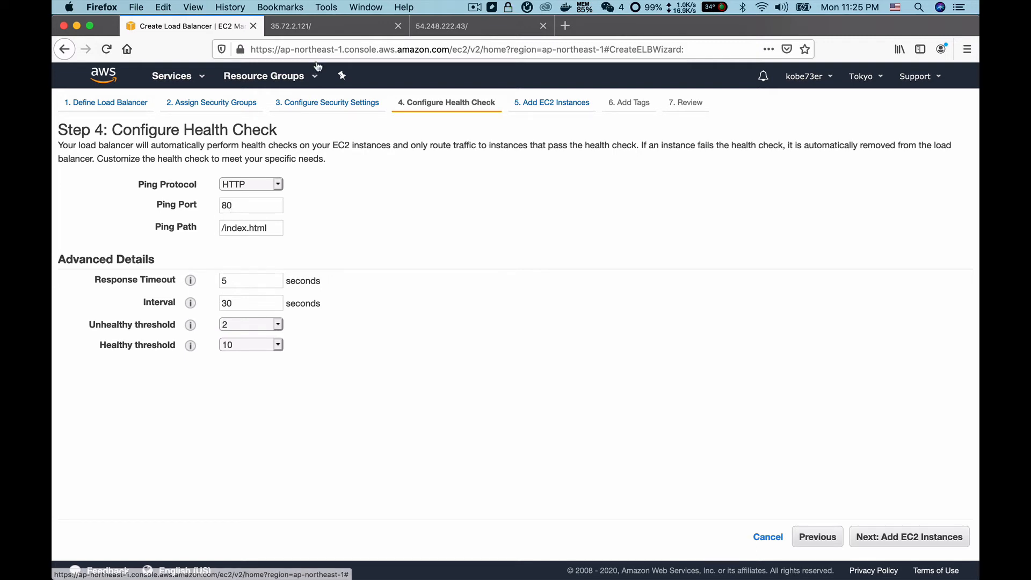
Step: Check instance-1's page address, set the health check's ping path to /, and continue to adding EC2 instances
left_click(317, 30)
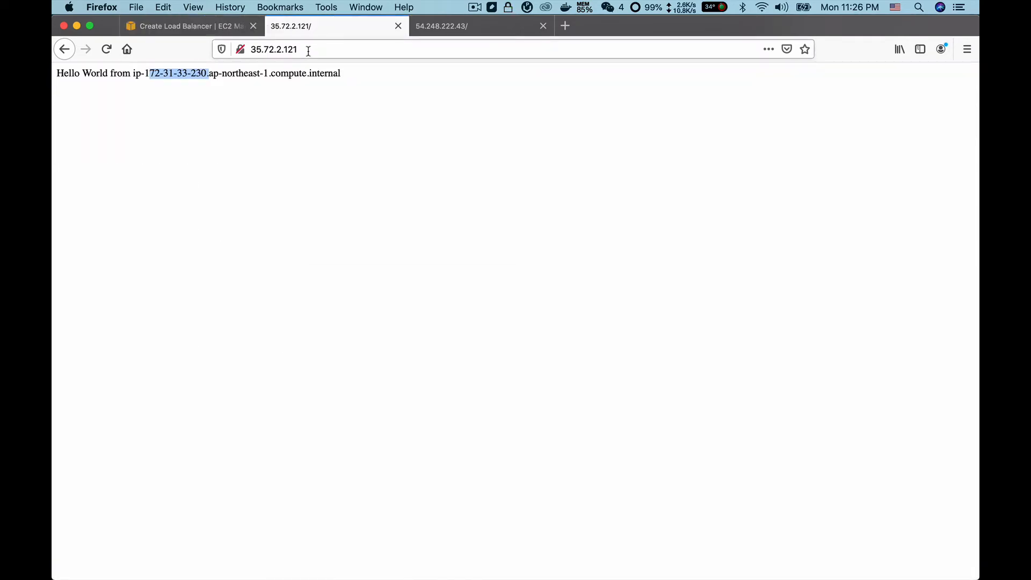
left_click(309, 49)
left_click(212, 26)
left_click_drag(278, 227, 224, 227)
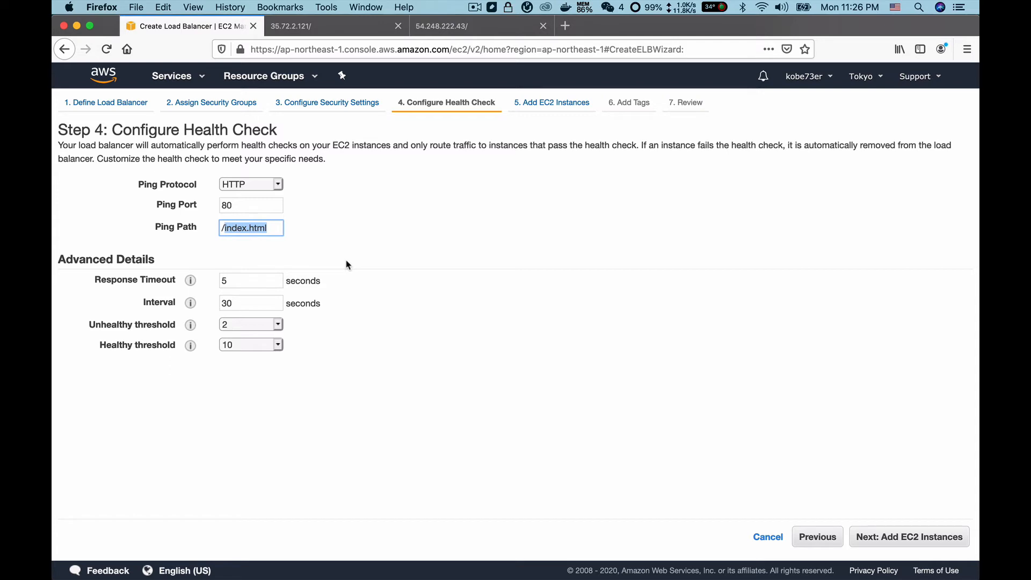
key("BackSpace")
left_click(471, 279)
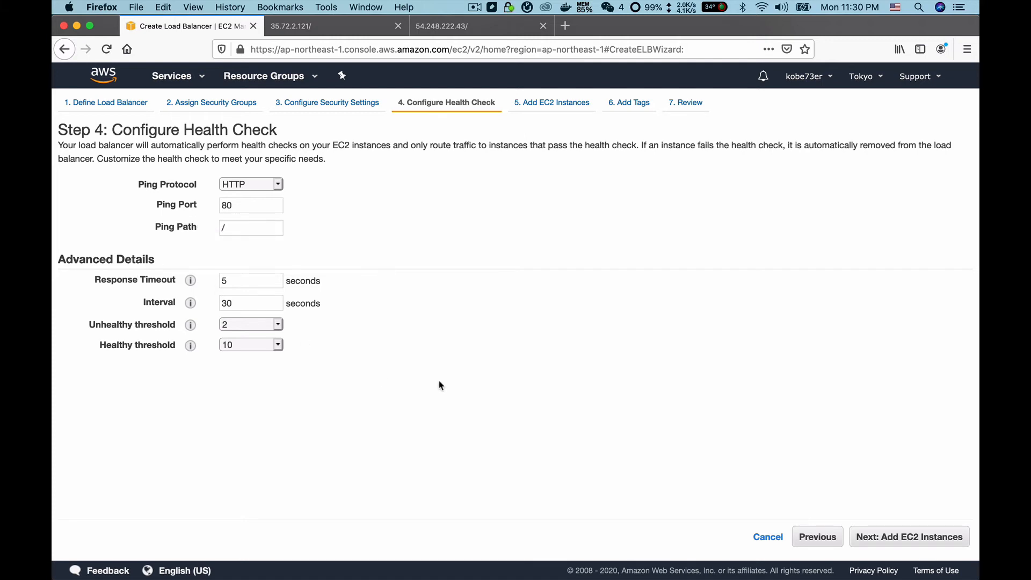
left_click(898, 537)
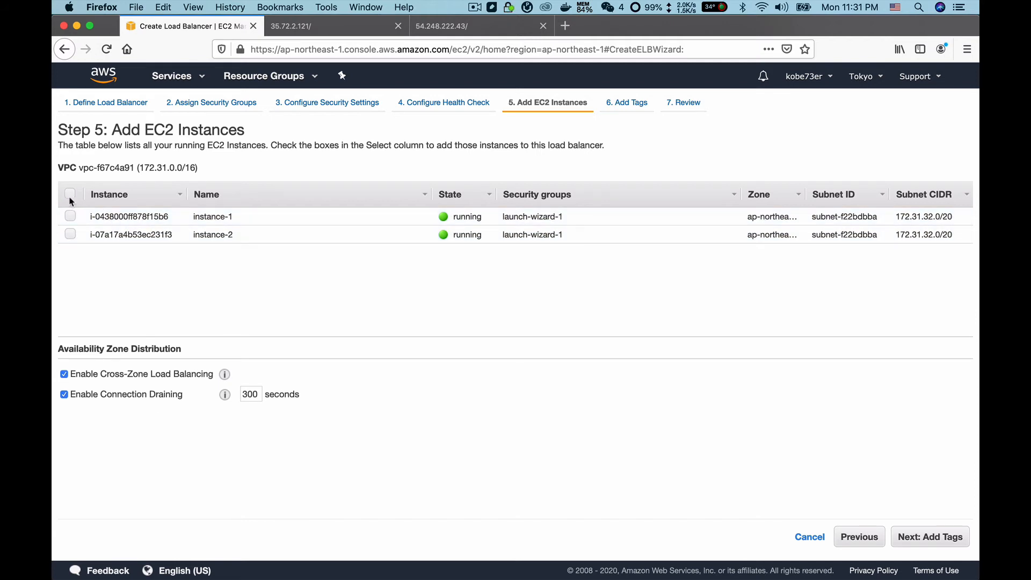
Step: Add instance-1 and instance-2 to the load balancer and create it without any tags
left_click(70, 217)
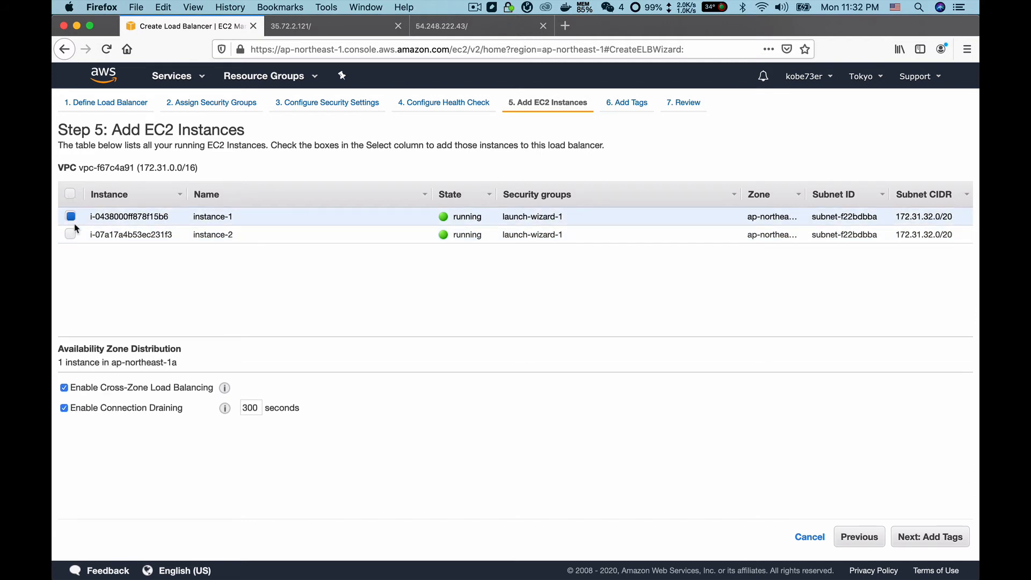
left_click(70, 235)
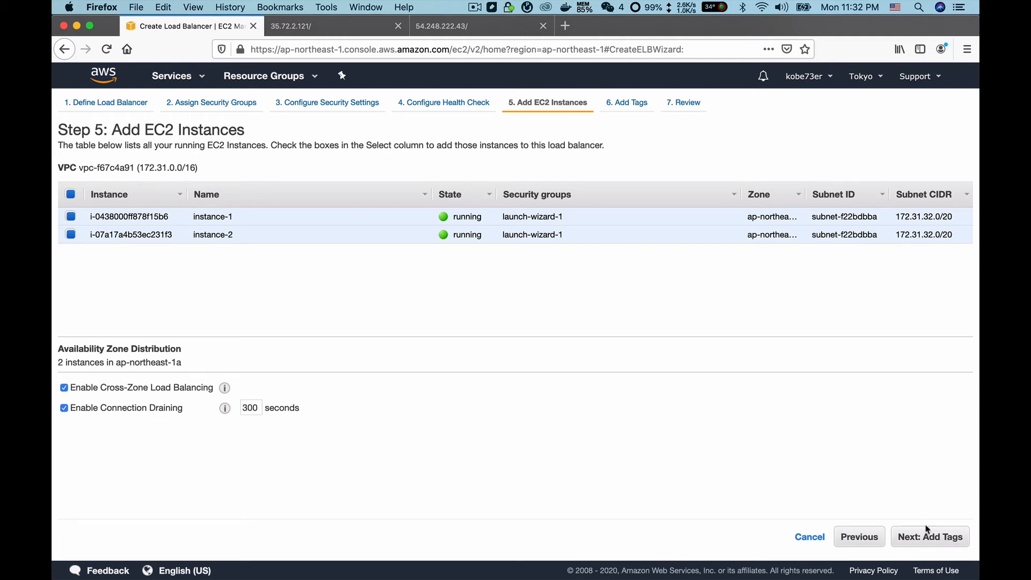
left_click(924, 537)
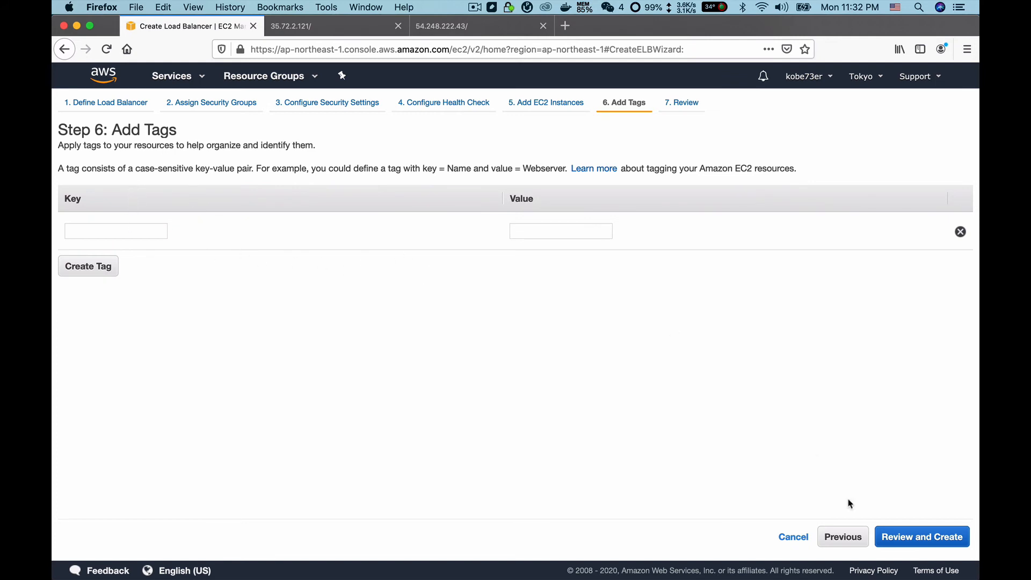
left_click(920, 540)
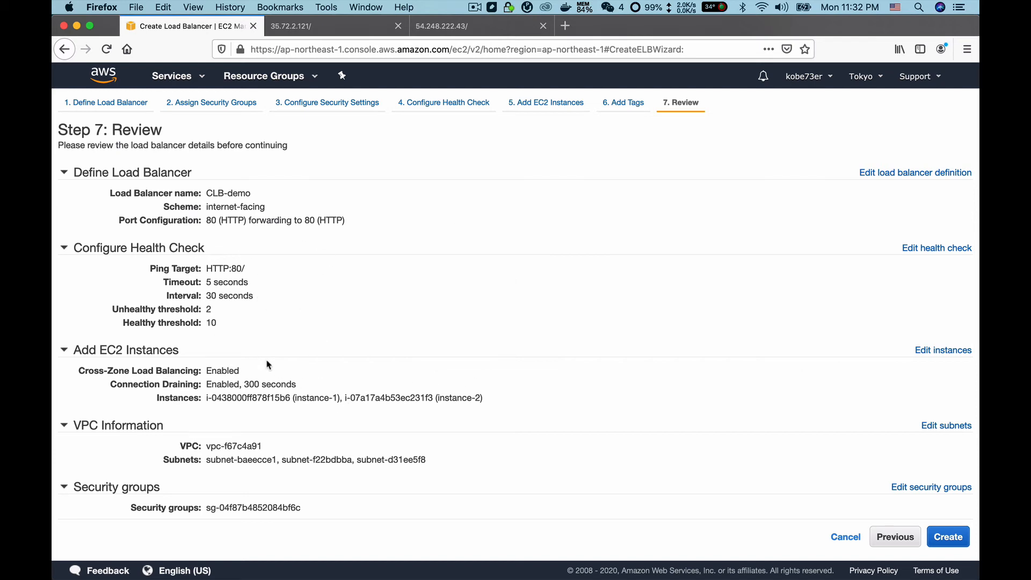
left_click(949, 543)
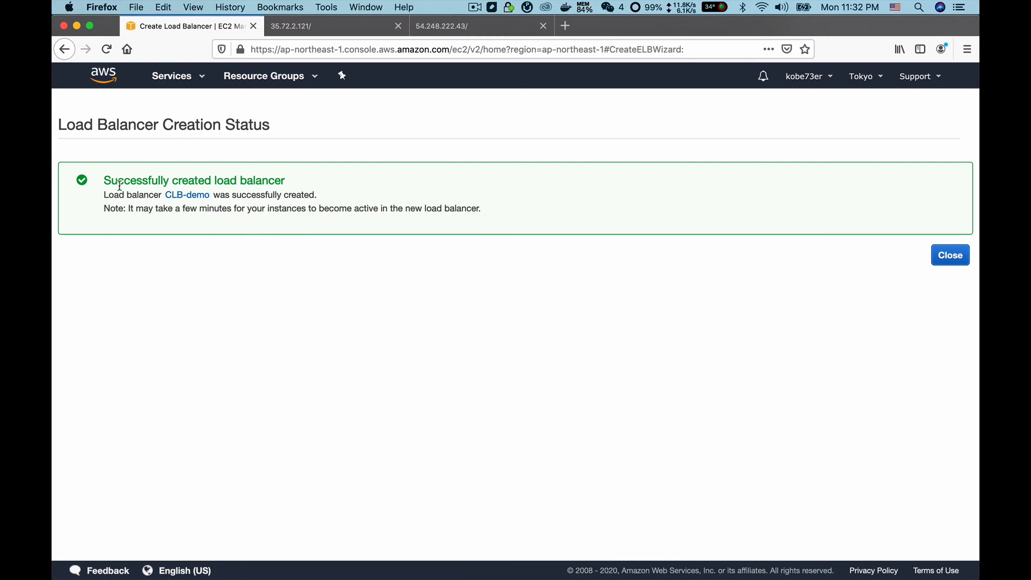
Step: Open CLB-demo's details and inspect its DNS name and the status of its registered instances
left_click(182, 197)
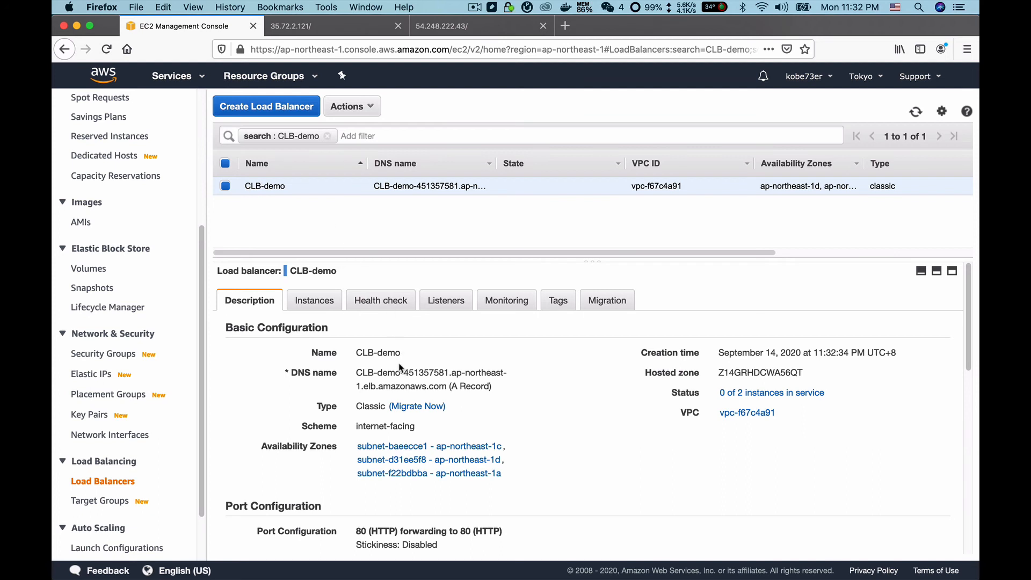
scroll(376, 353, "down", 2)
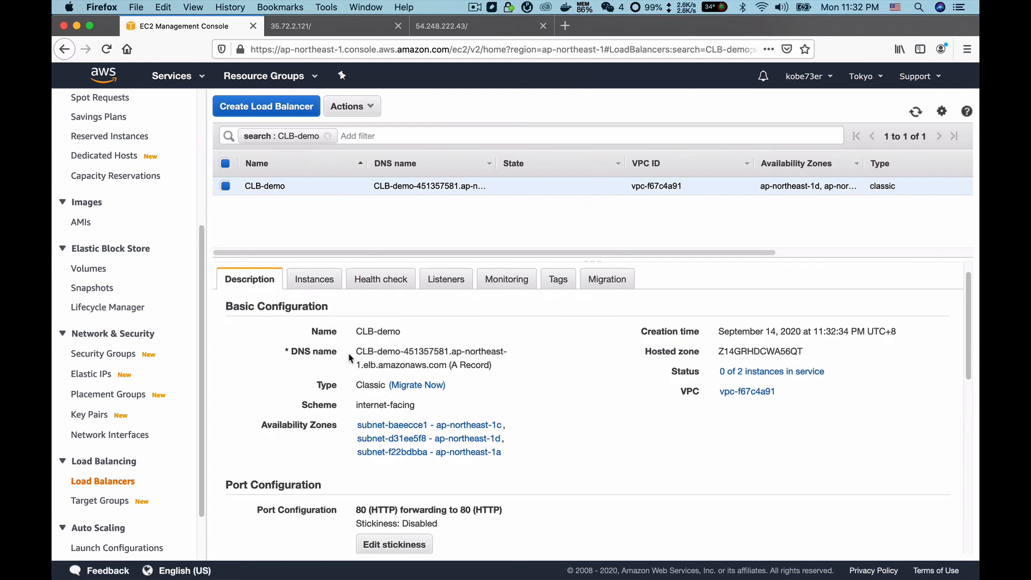
left_click_drag(355, 354, 450, 367)
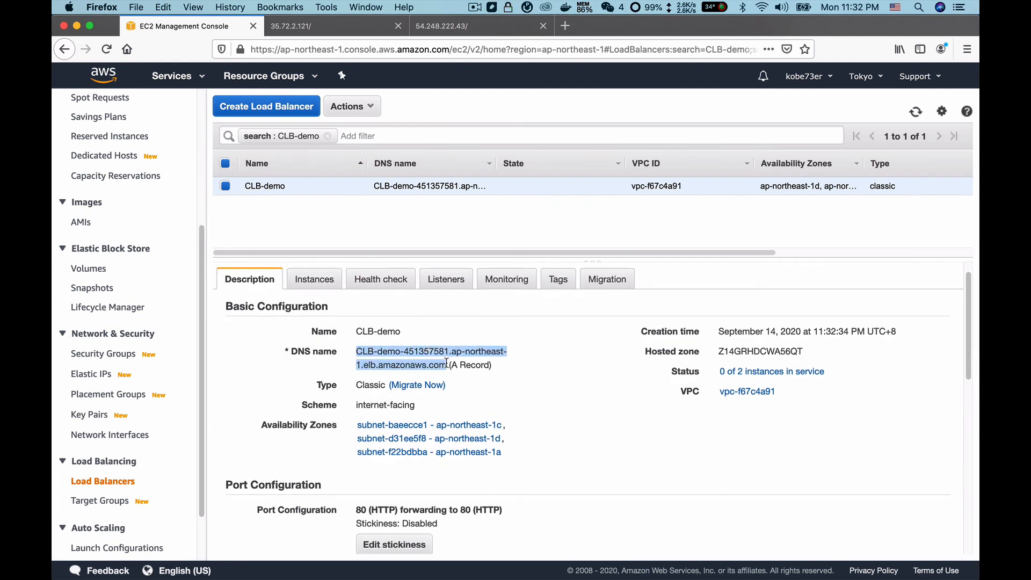
left_click(318, 289)
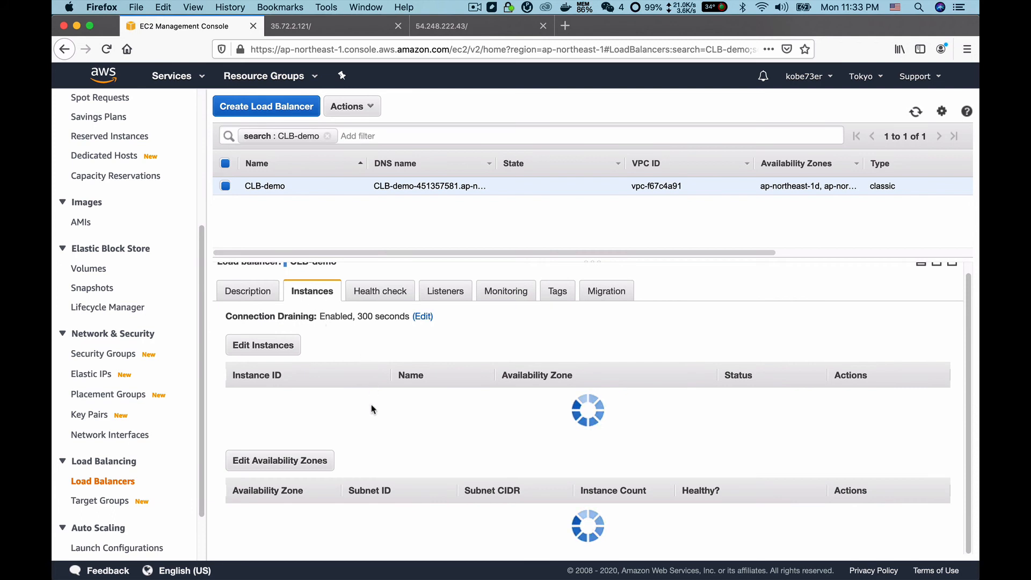
scroll(325, 405, "down", 1)
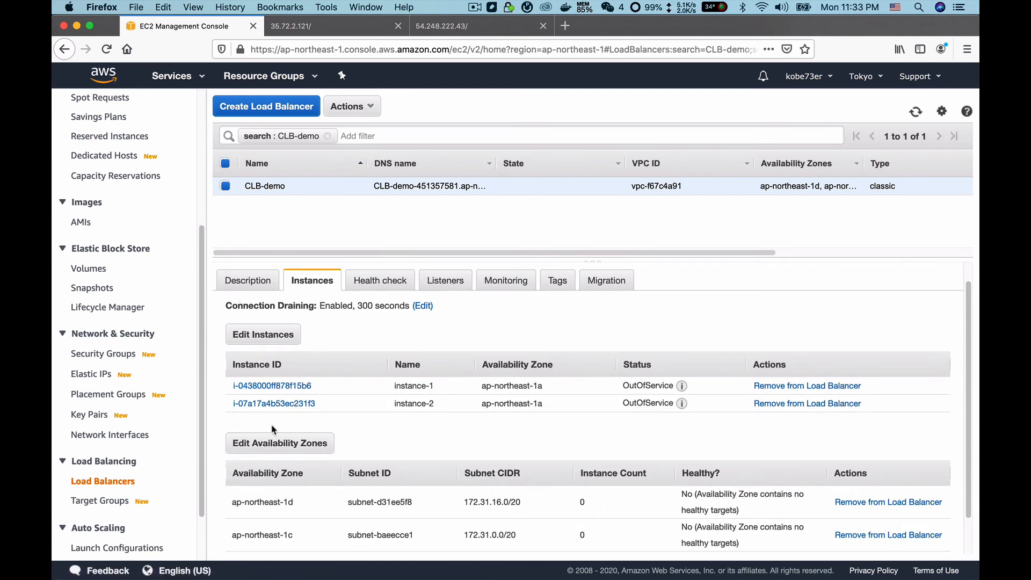
Step: Copy CLB-demo's DNS name from its description and open that address in a new browser tab
left_click(259, 289)
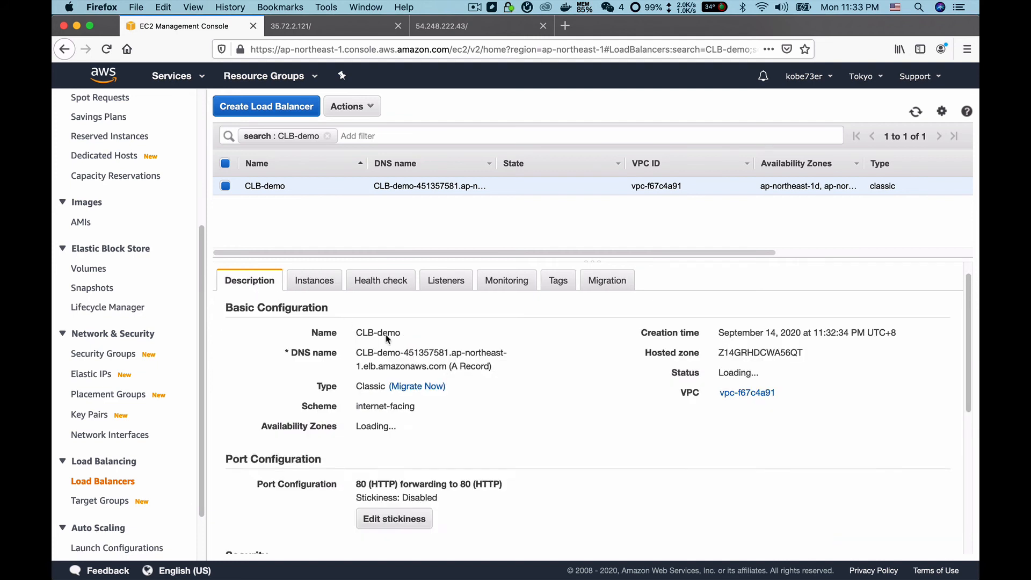
left_click_drag(356, 353, 447, 367)
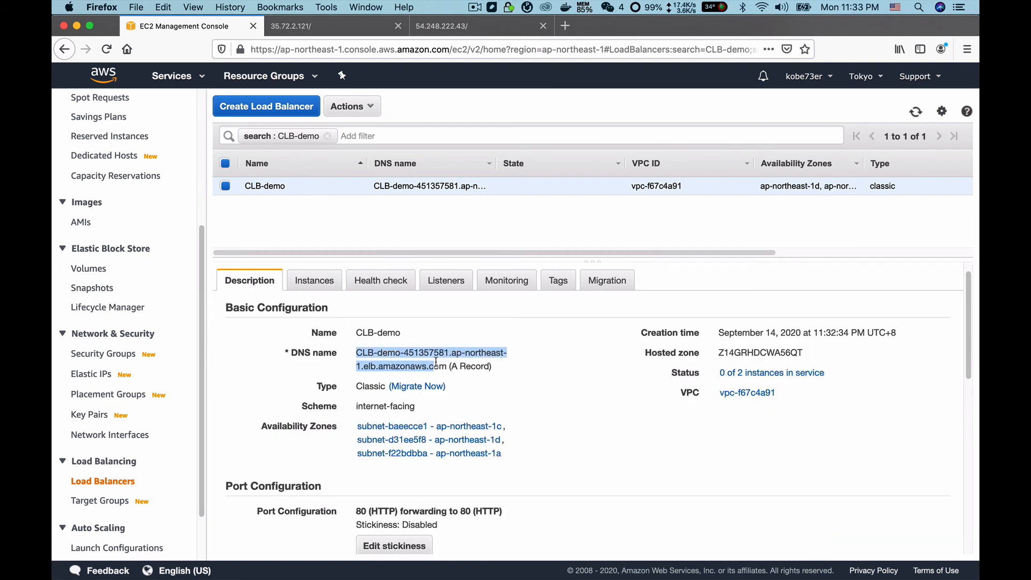
right_click(392, 354)
left_click(424, 439)
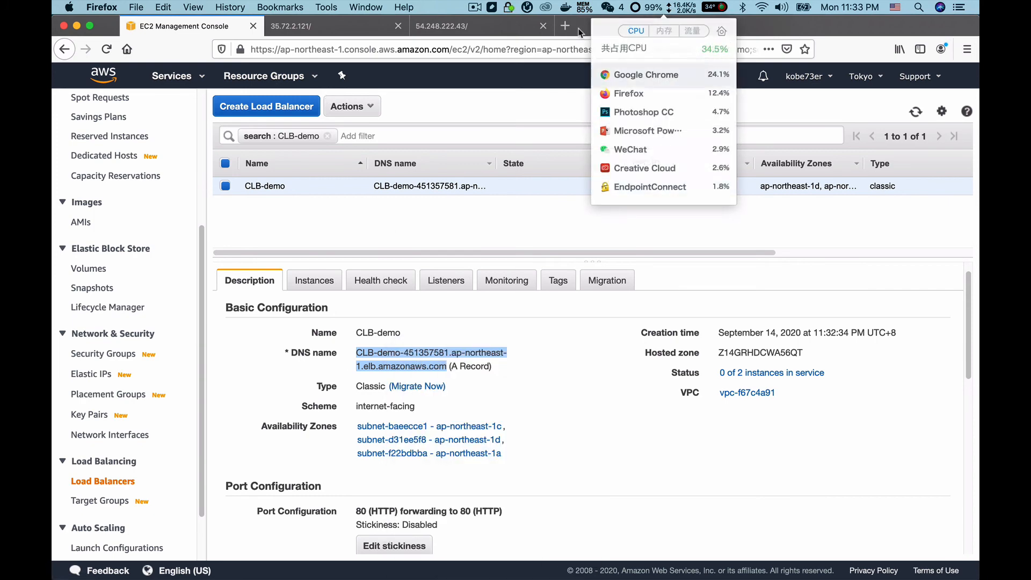
left_click(565, 26)
left_click(519, 50)
key("super+v")
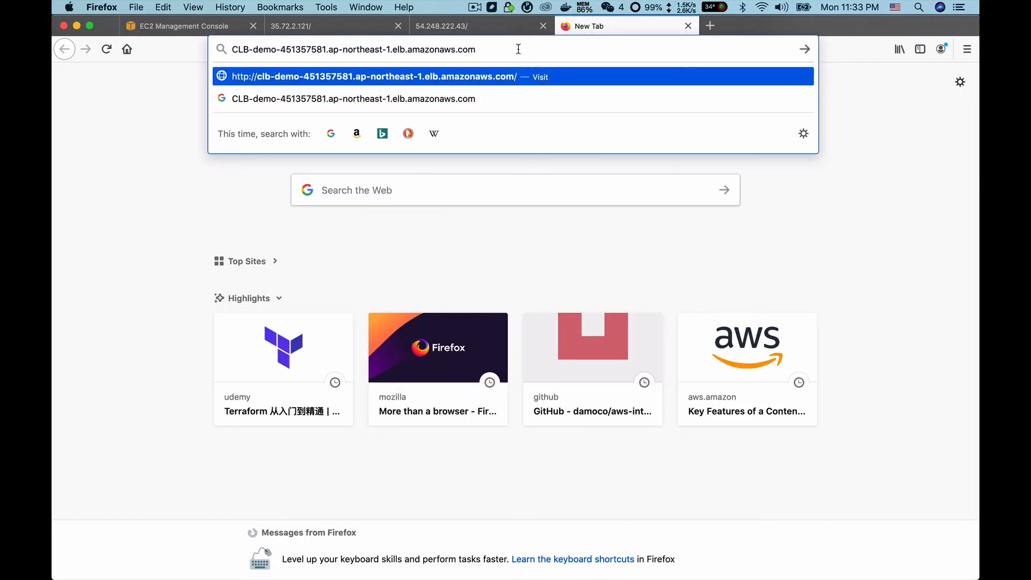
key("Return")
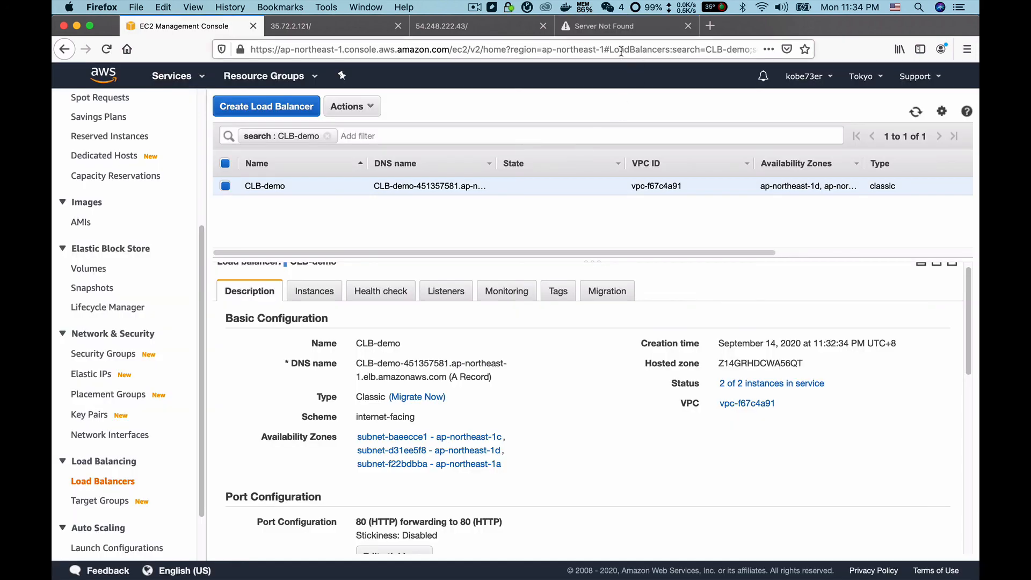
Step: Return to the load balancer's page, request its address again, and check the responding instance's private IP in the greeting
left_click(613, 28)
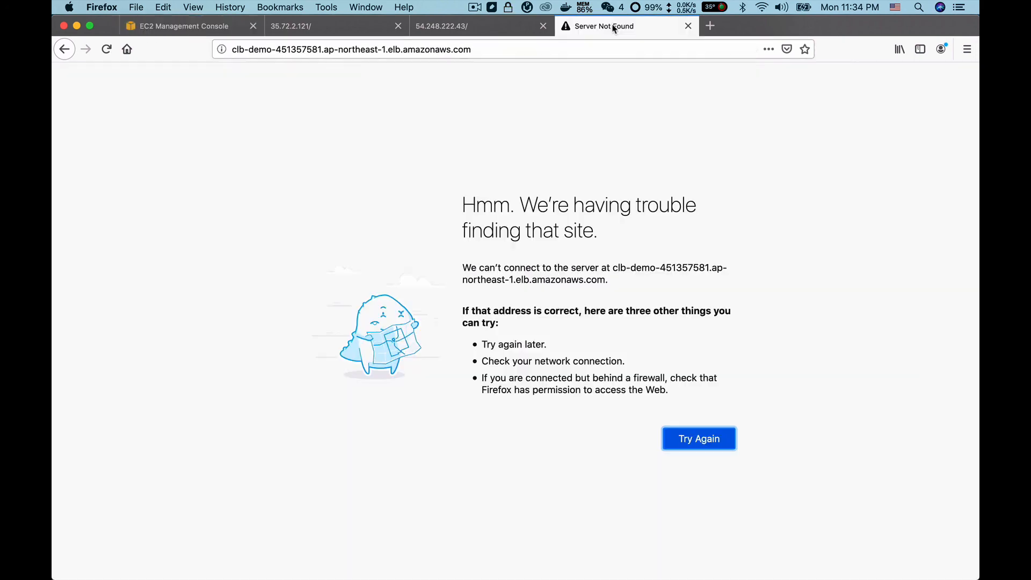
left_click(598, 49)
key("Return")
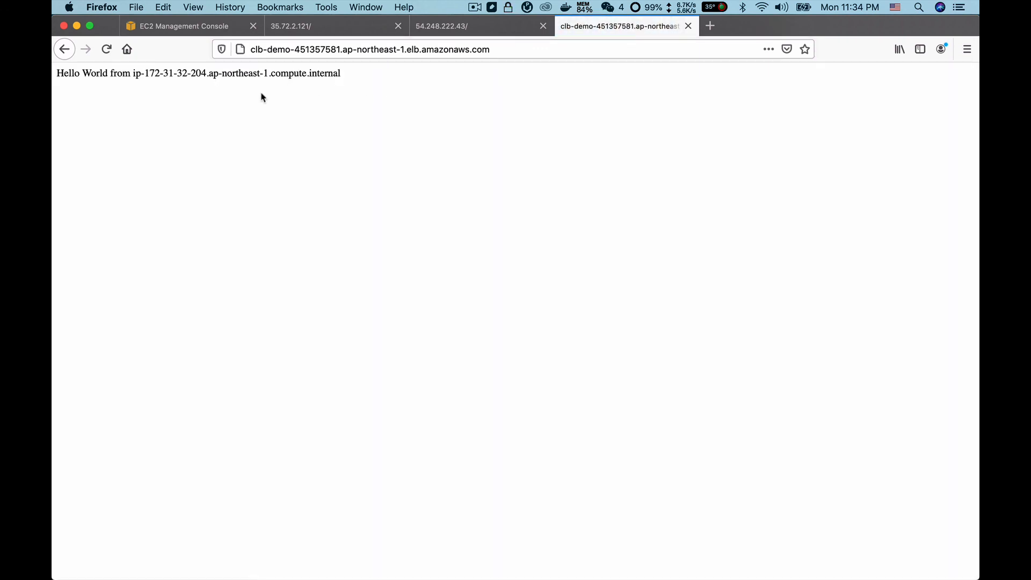
left_click_drag(144, 73, 207, 72)
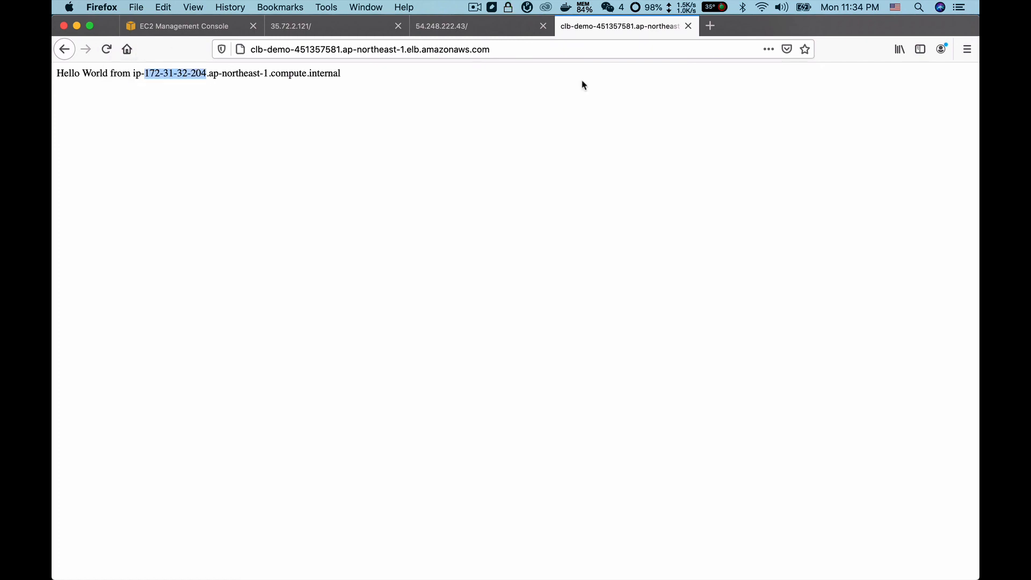
Step: Reload the load balancer's page several times and compare the instance IP in the greeting to verify traffic distribution
left_click(106, 50)
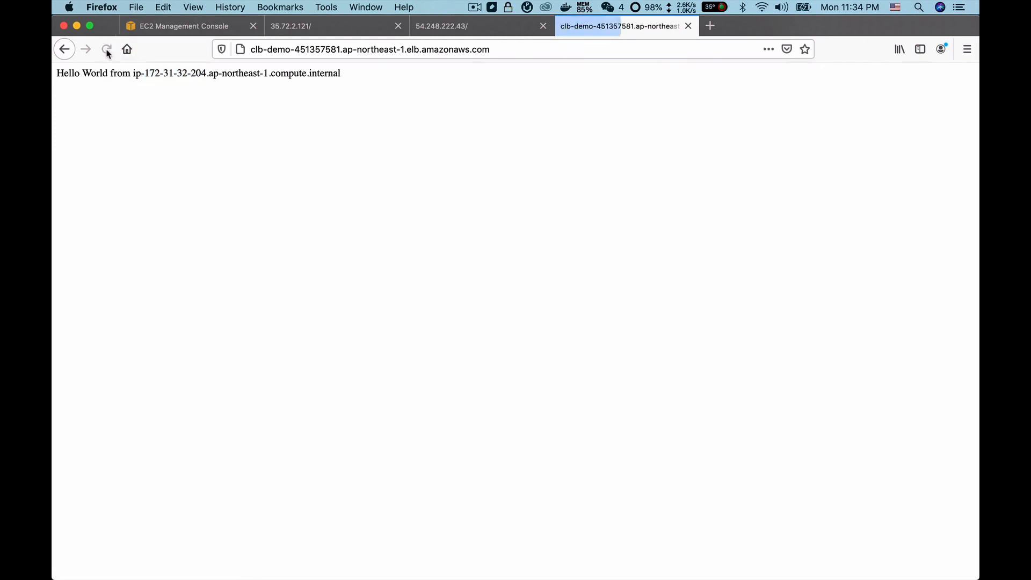
left_click(108, 52)
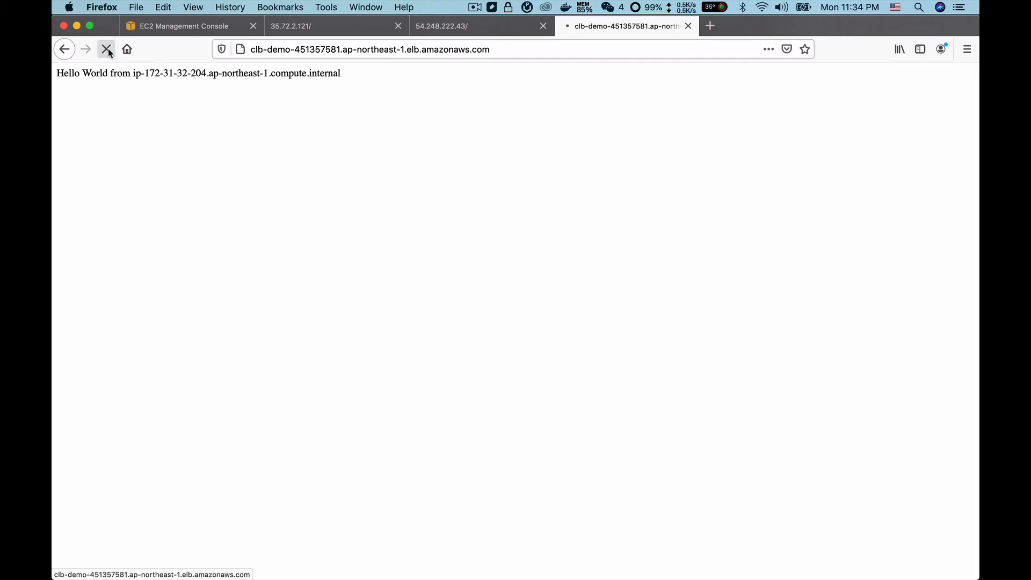
left_click_drag(150, 71, 206, 71)
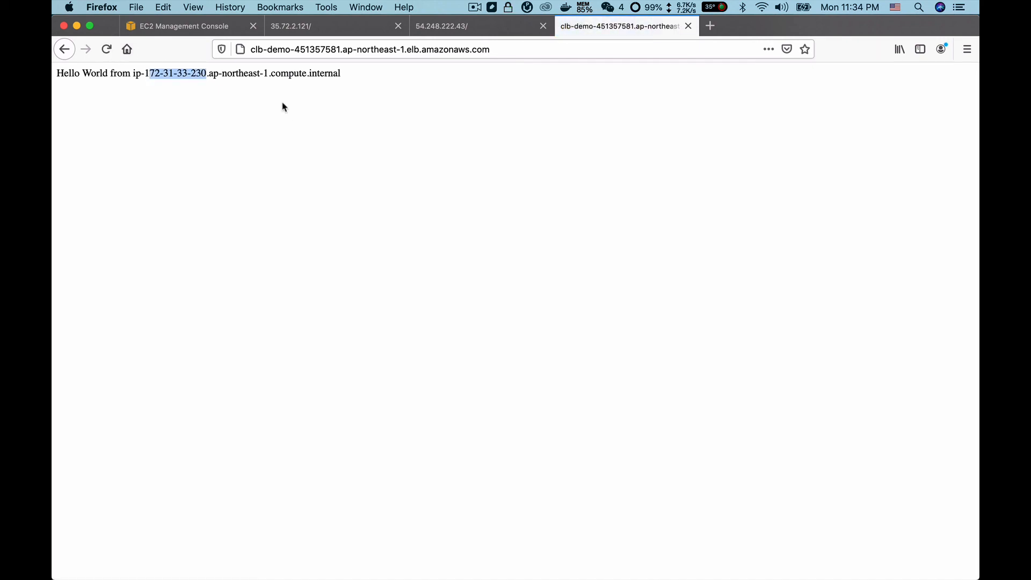
left_click(253, 112)
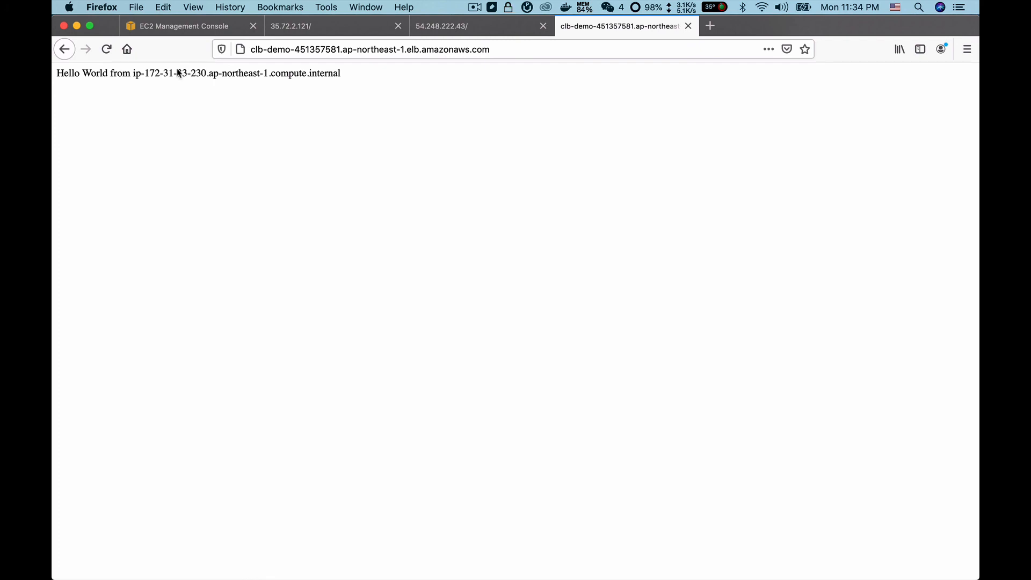
key("super+r")
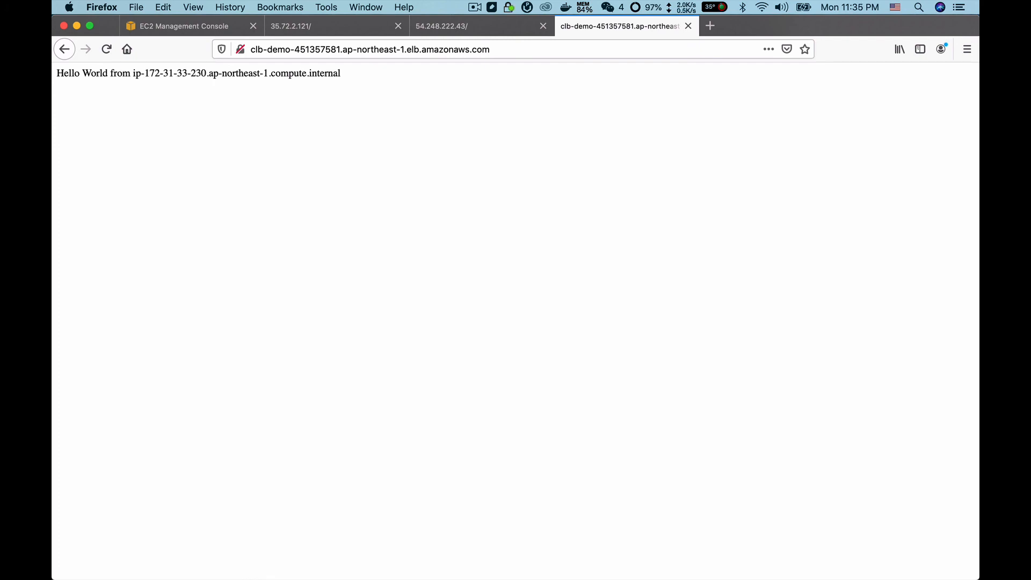